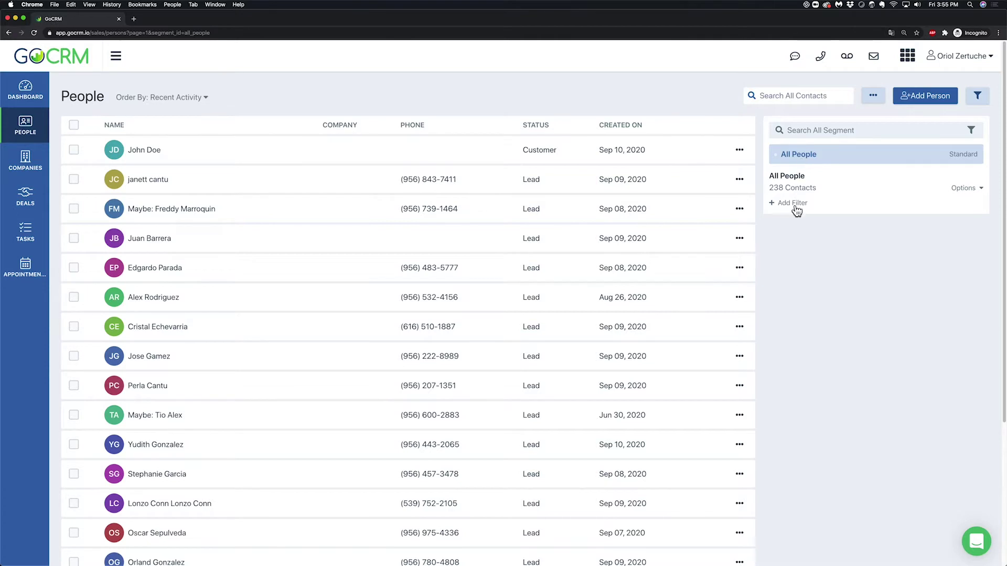
# Filter the All People list to contacts whose Contact Status is set to Lead
pyautogui.click(794, 204)
pyautogui.click(793, 213)
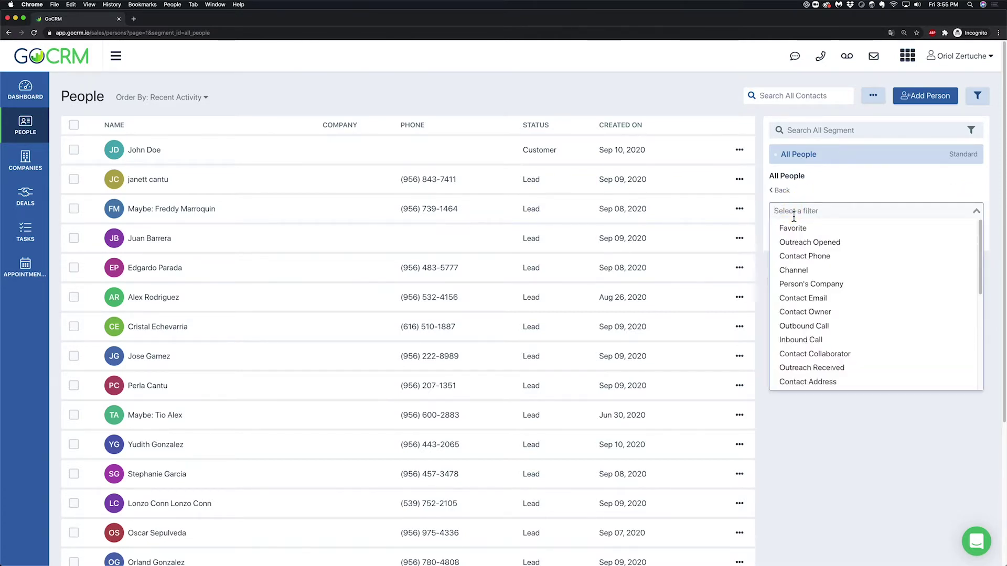
pyautogui.scroll(-5, 803, 246)
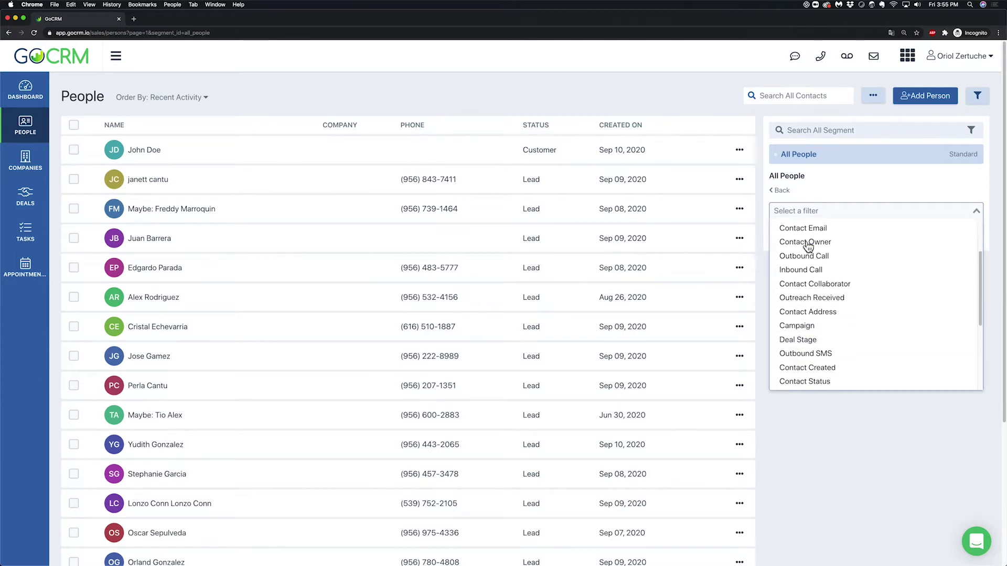
pyautogui.scroll(-3, 800, 252)
pyautogui.scroll(8, 798, 254)
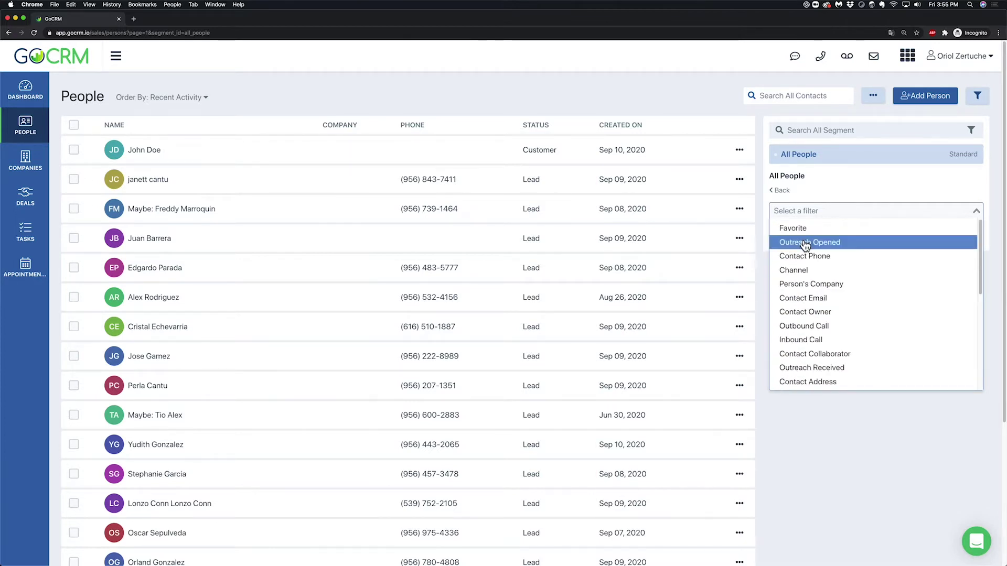
pyautogui.write('stat')
pyautogui.click(802, 228)
pyautogui.click(801, 233)
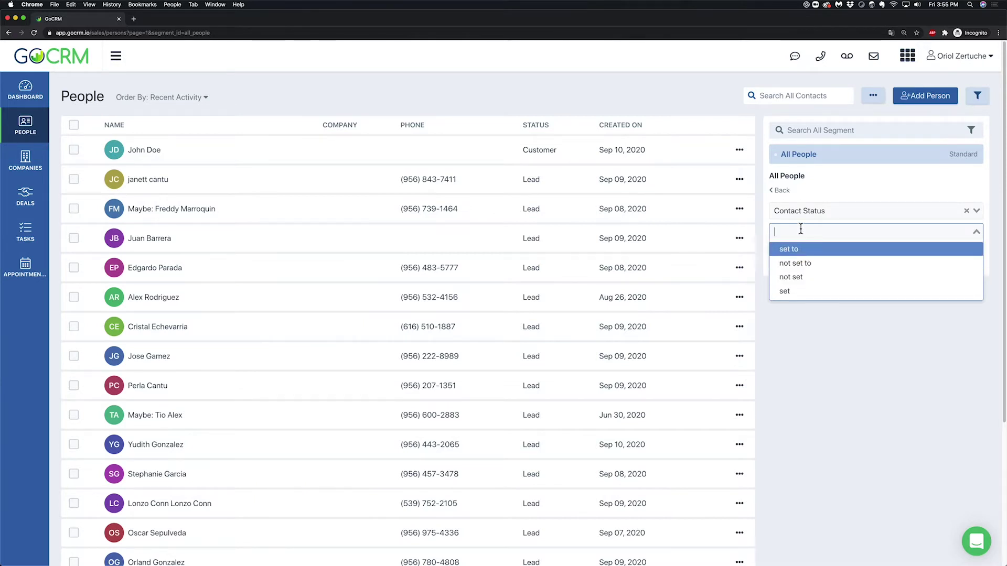
pyautogui.click(802, 251)
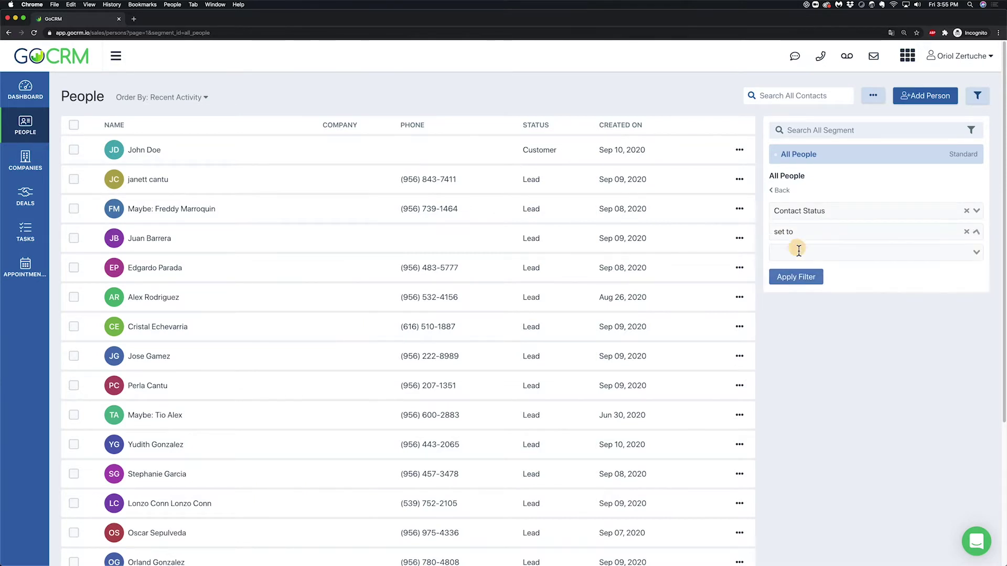
pyautogui.click(798, 252)
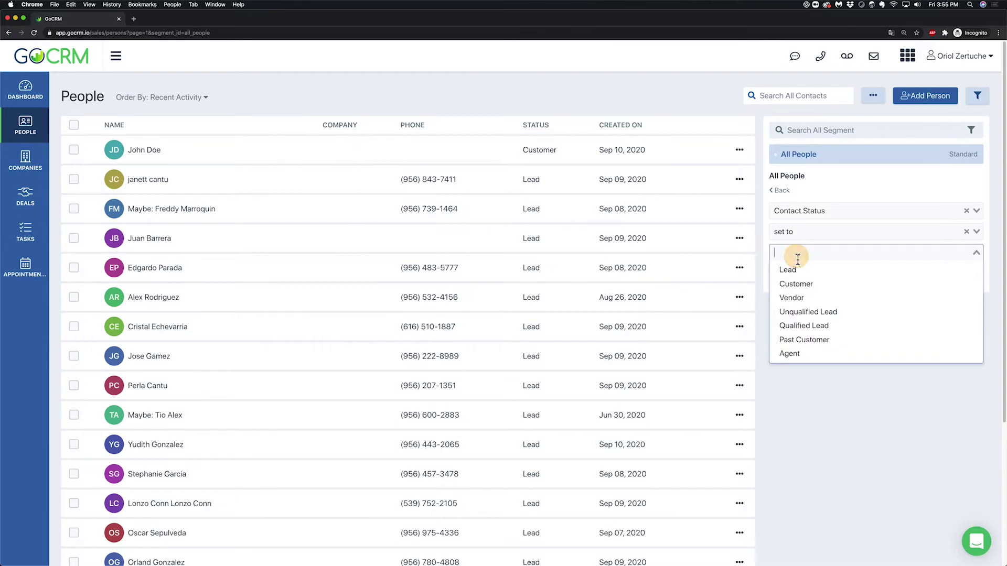
pyautogui.click(798, 268)
pyautogui.click(799, 278)
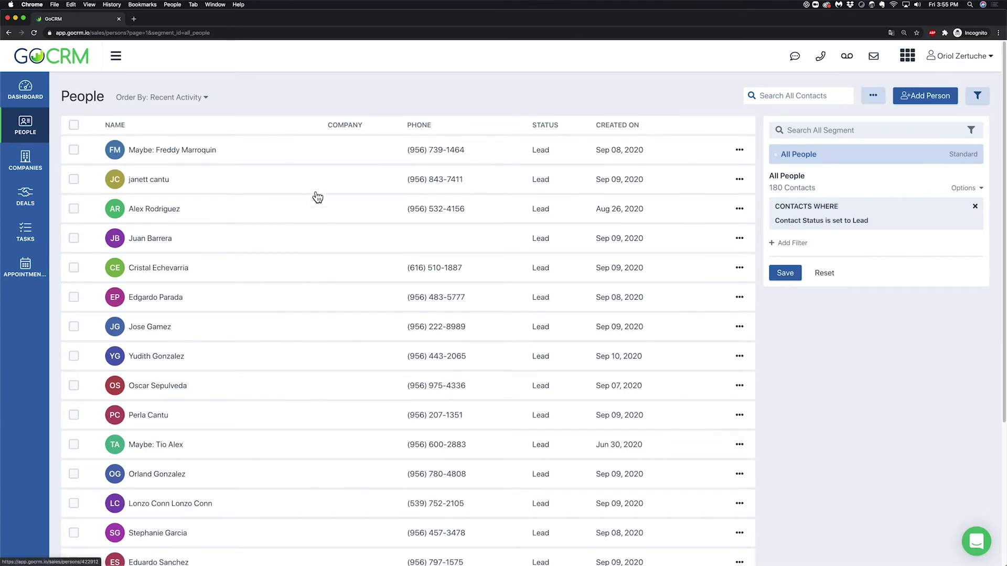
# Save the filtered contact list as a segment named Leads
pyautogui.scroll(-5, 315, 198)
pyautogui.scroll(5, 353, 250)
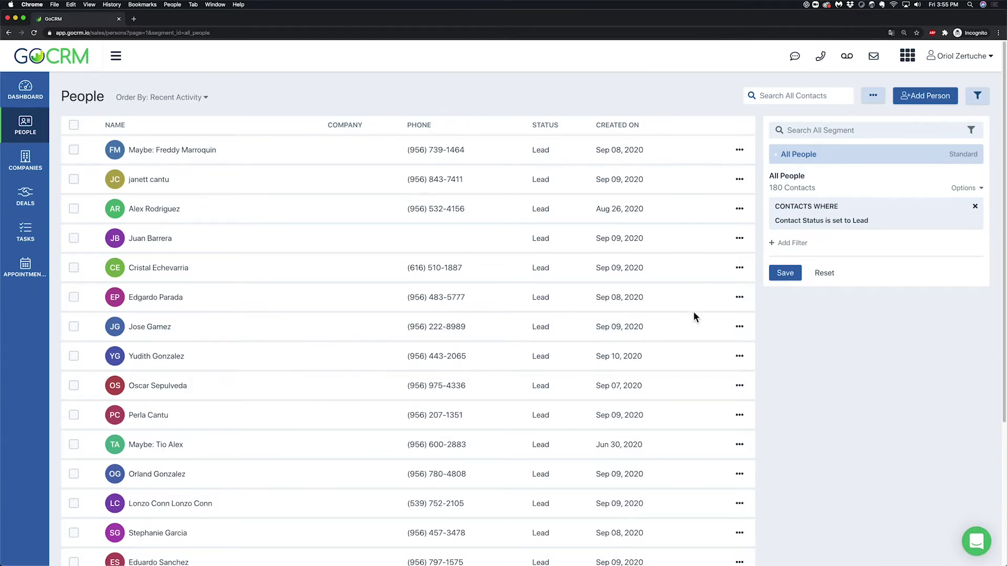
pyautogui.click(785, 272)
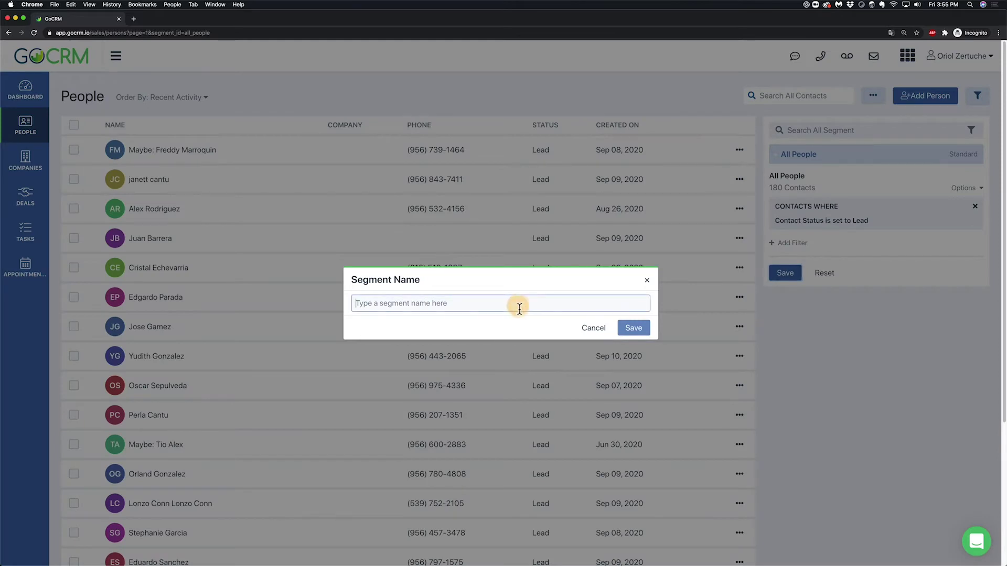
pyautogui.write('Leads')
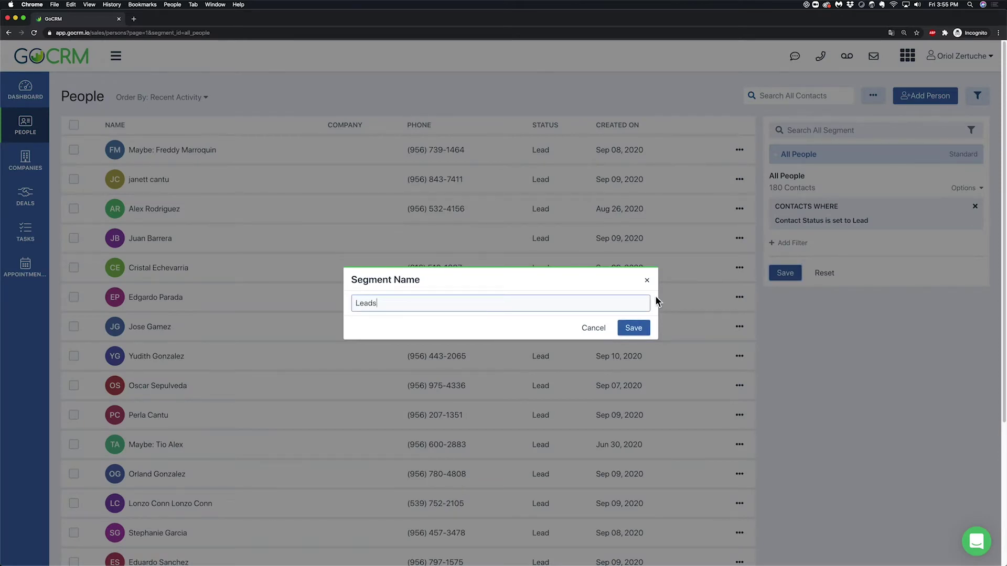
pyautogui.click(631, 327)
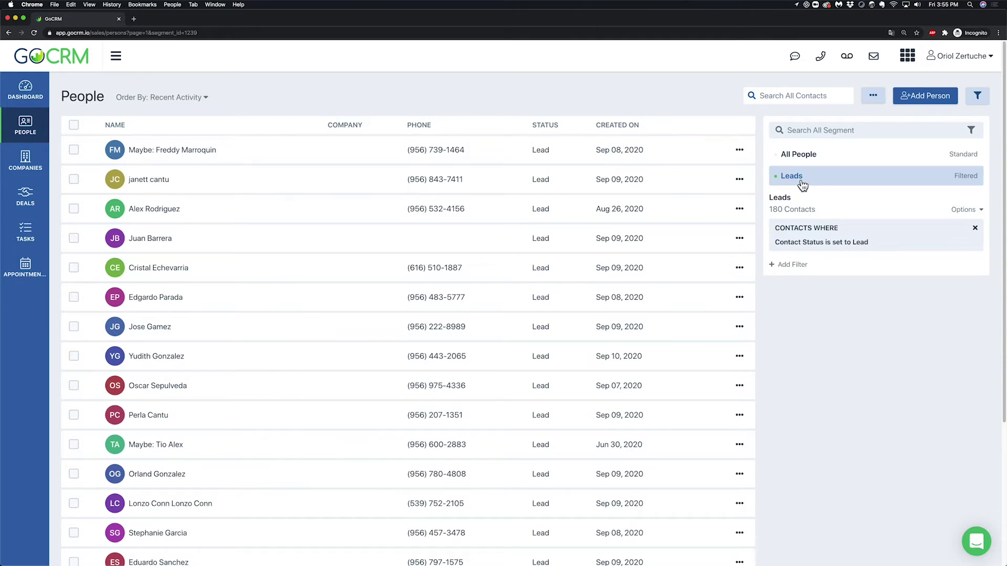
# Share the Leads segment with the team and make it the default segment for the People page
pyautogui.click(963, 209)
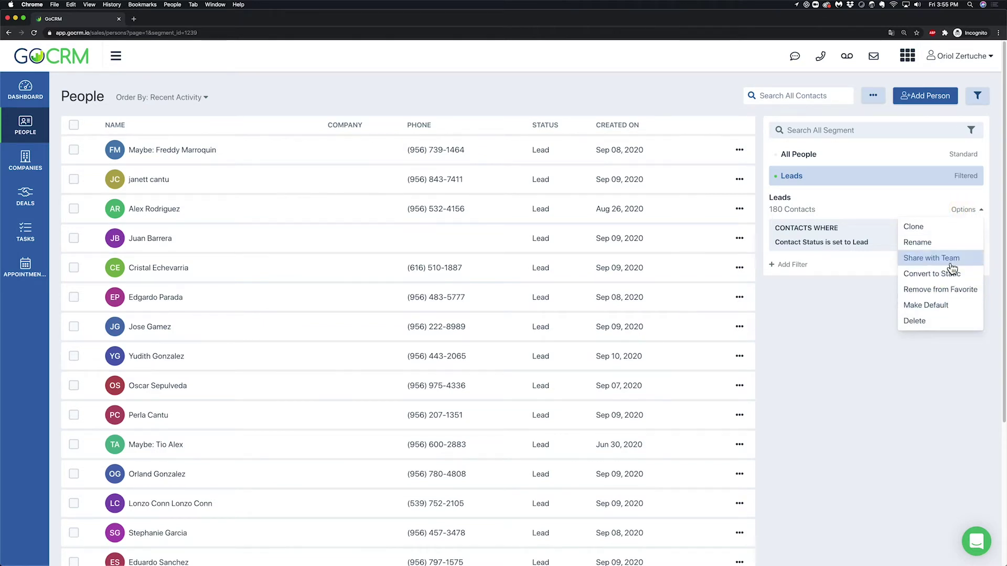
pyautogui.click(951, 264)
pyautogui.click(971, 211)
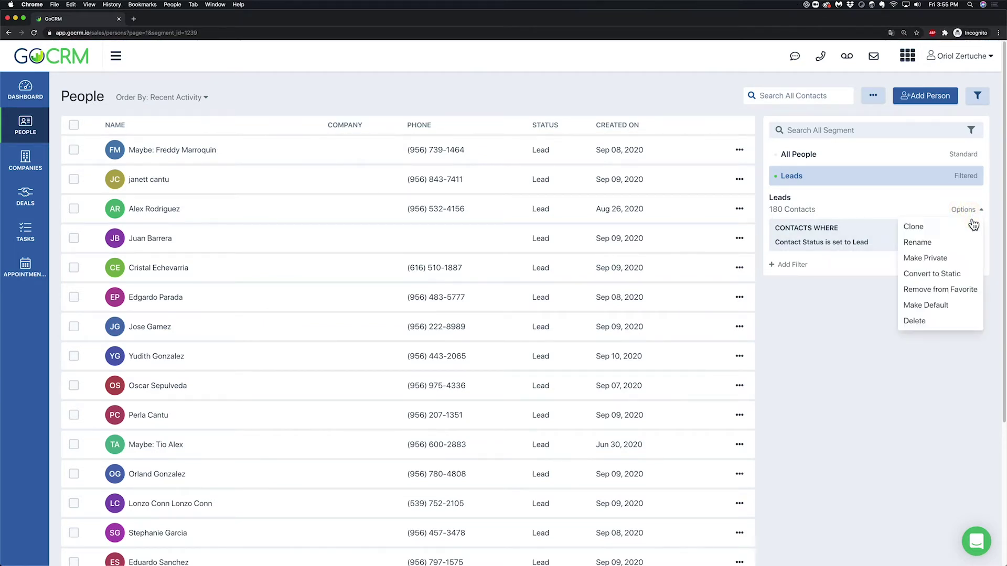
pyautogui.click(957, 308)
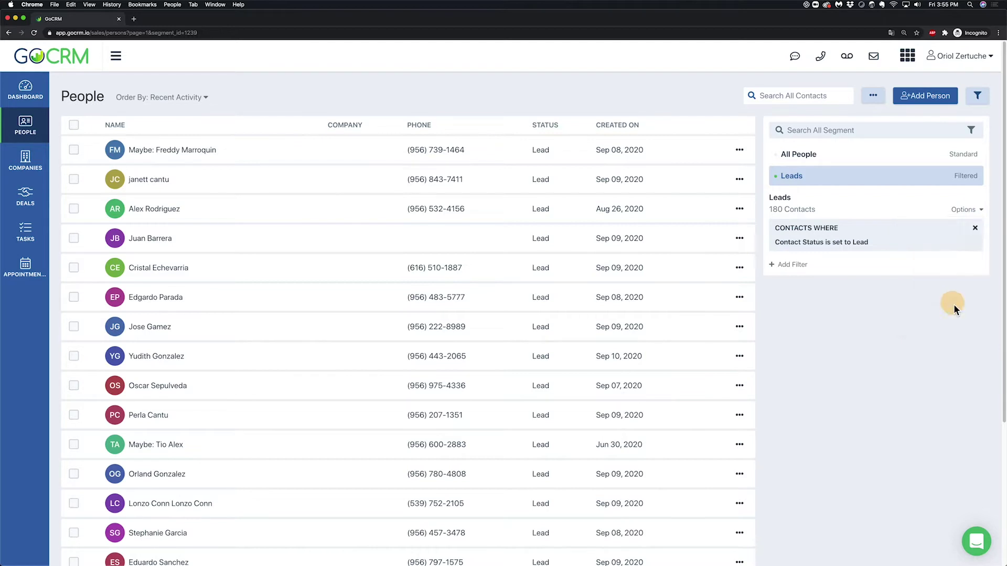
pyautogui.click(38, 109)
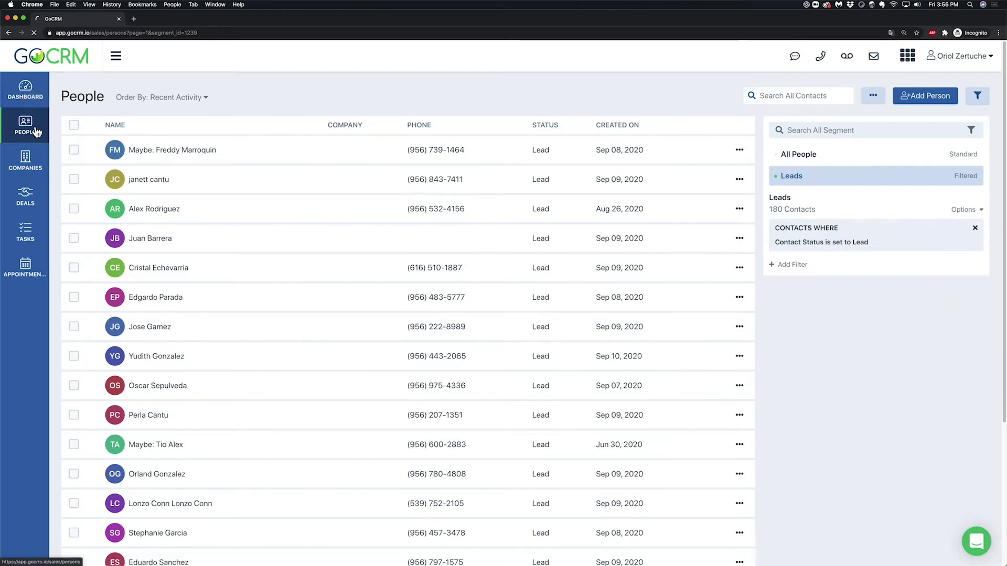
pyautogui.click(36, 134)
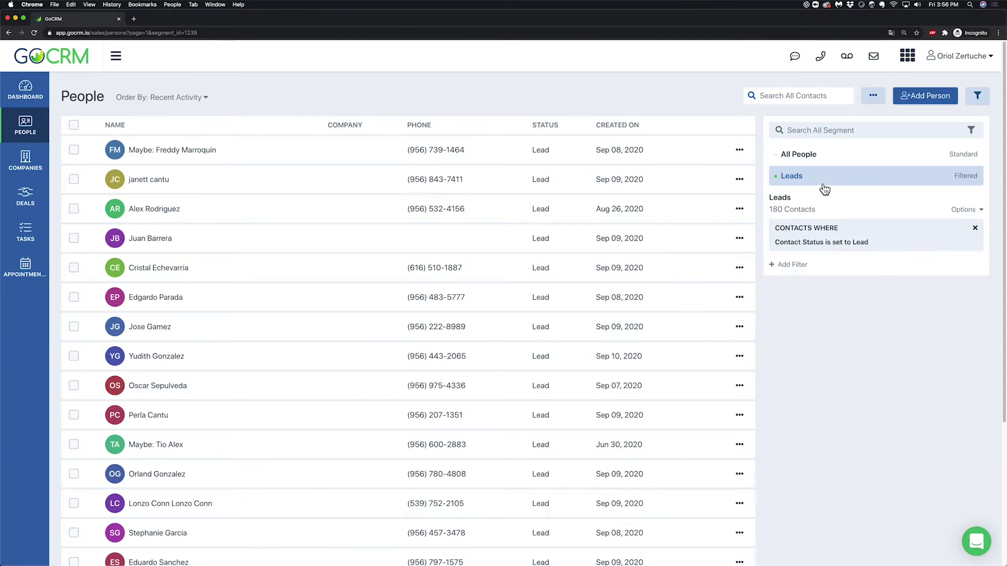
# Switch to the All People segment and apply a filter for Contact Status set to Lead
pyautogui.click(821, 164)
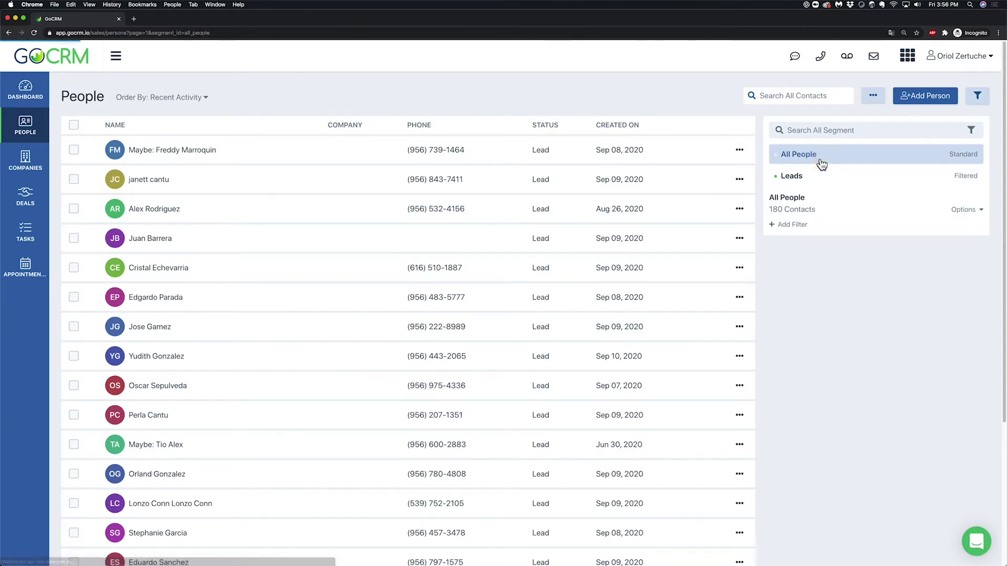
pyautogui.click(798, 227)
pyautogui.click(797, 232)
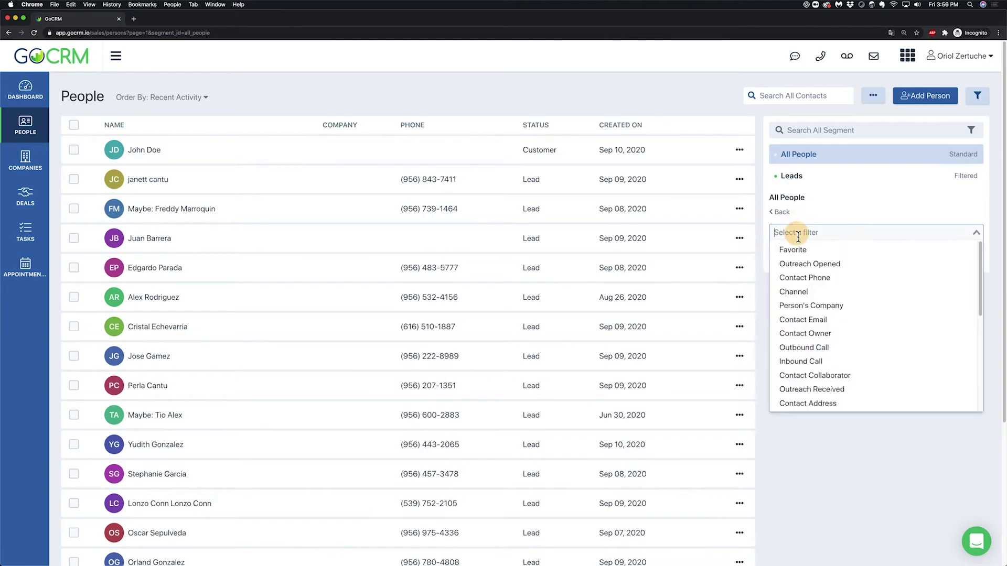
pyautogui.write('stat')
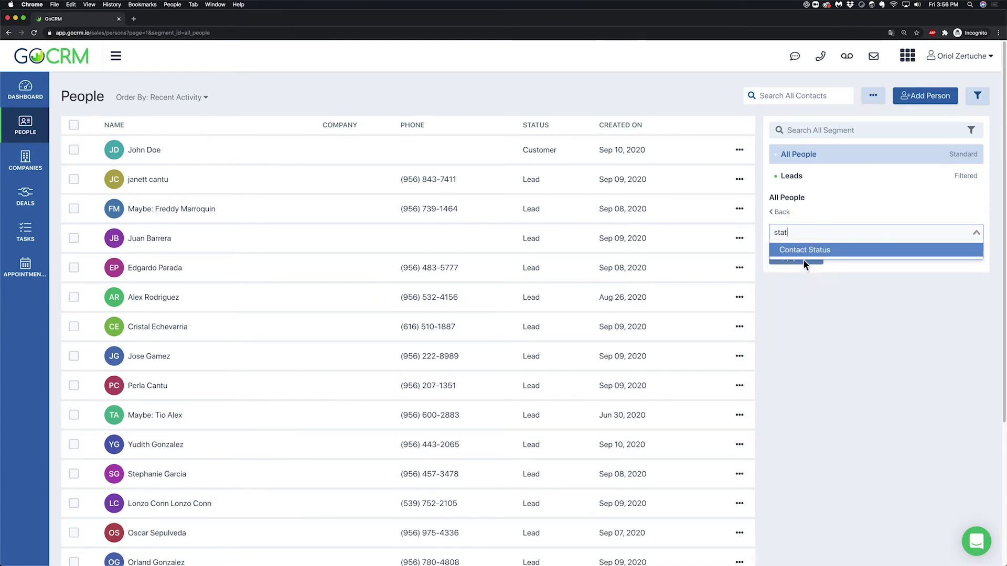
pyautogui.click(804, 251)
pyautogui.click(807, 270)
pyautogui.click(802, 274)
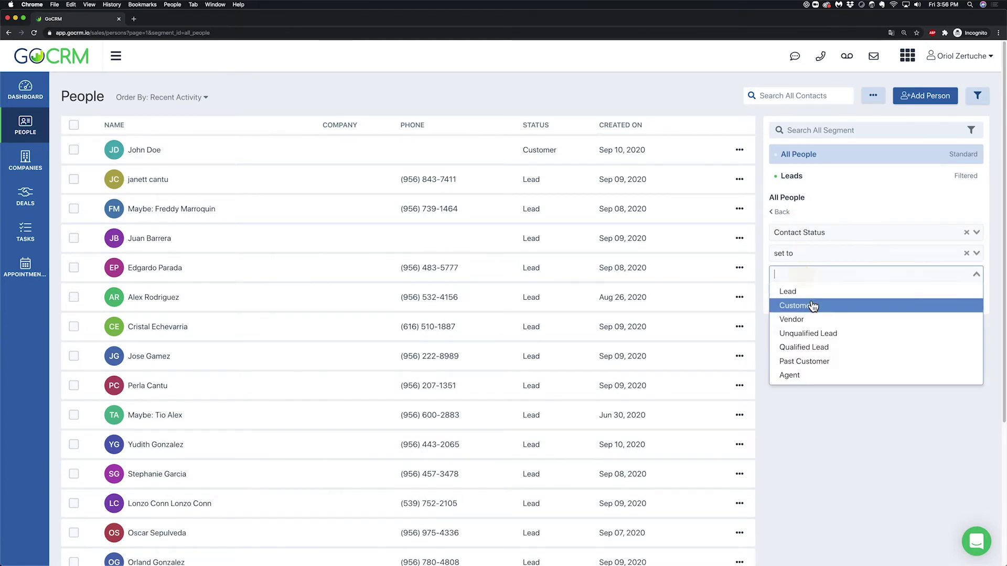
pyautogui.click(797, 291)
pyautogui.click(802, 297)
pyautogui.click(792, 265)
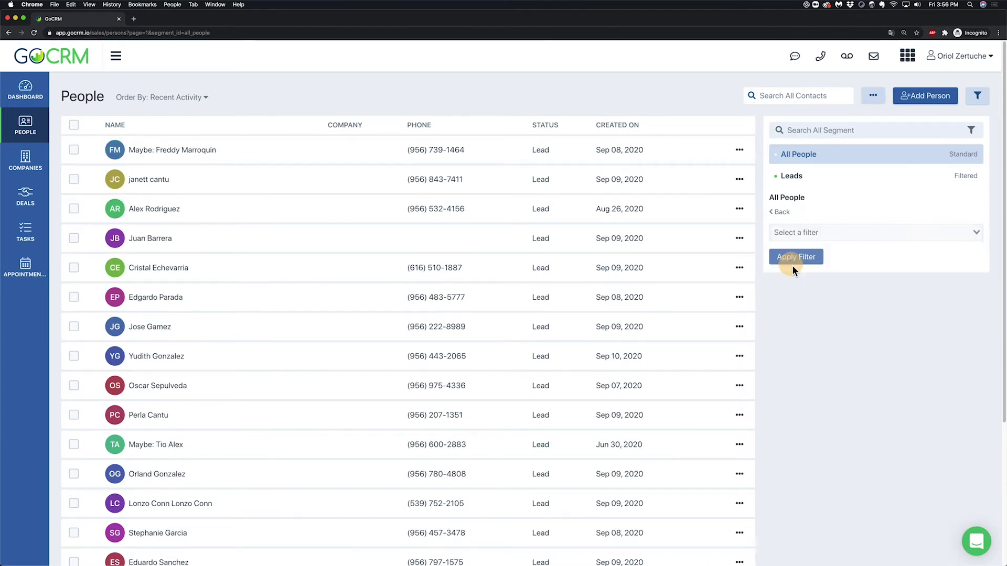
# Add a filter for Outbound Call not within the last 30 days and apply it
pyautogui.click(794, 234)
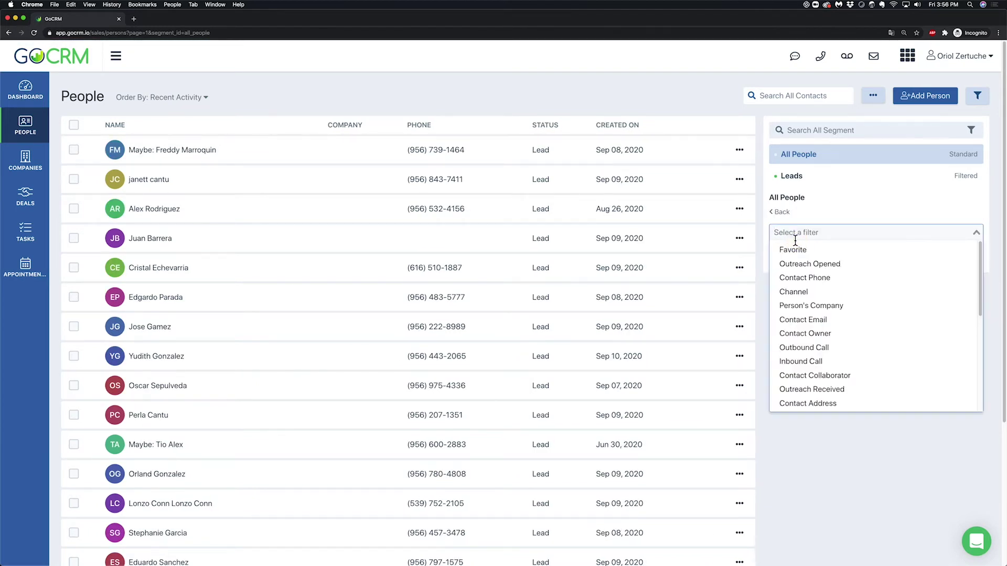
pyautogui.write('outb')
pyautogui.press('Return')
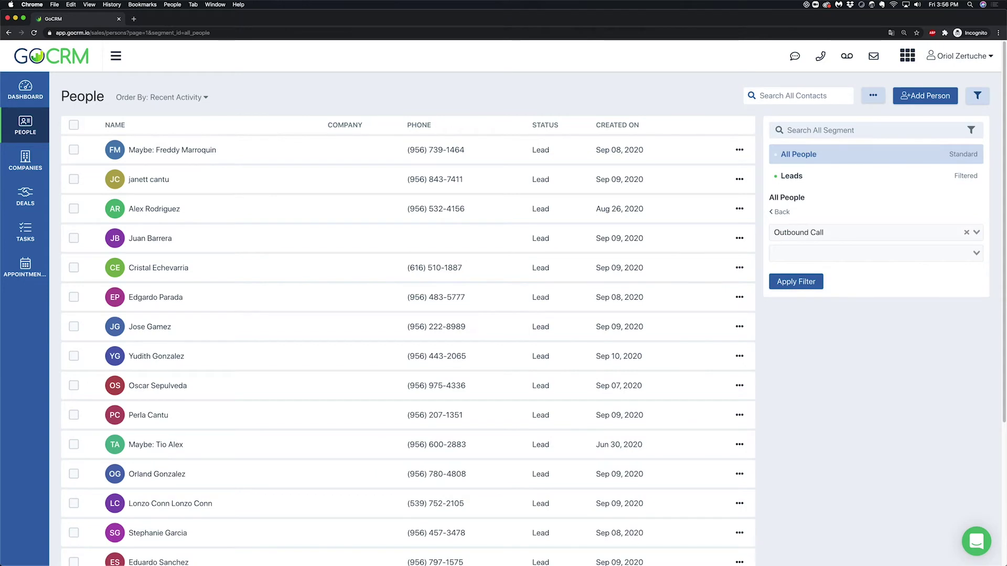
pyautogui.click(795, 262)
pyautogui.click(812, 381)
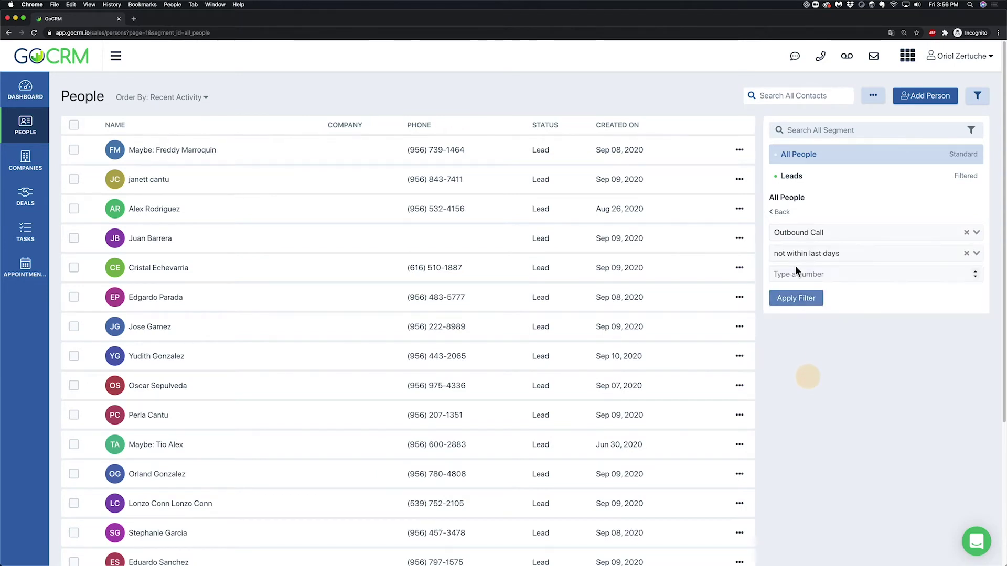
pyautogui.click(794, 274)
pyautogui.write('30')
pyautogui.click(802, 299)
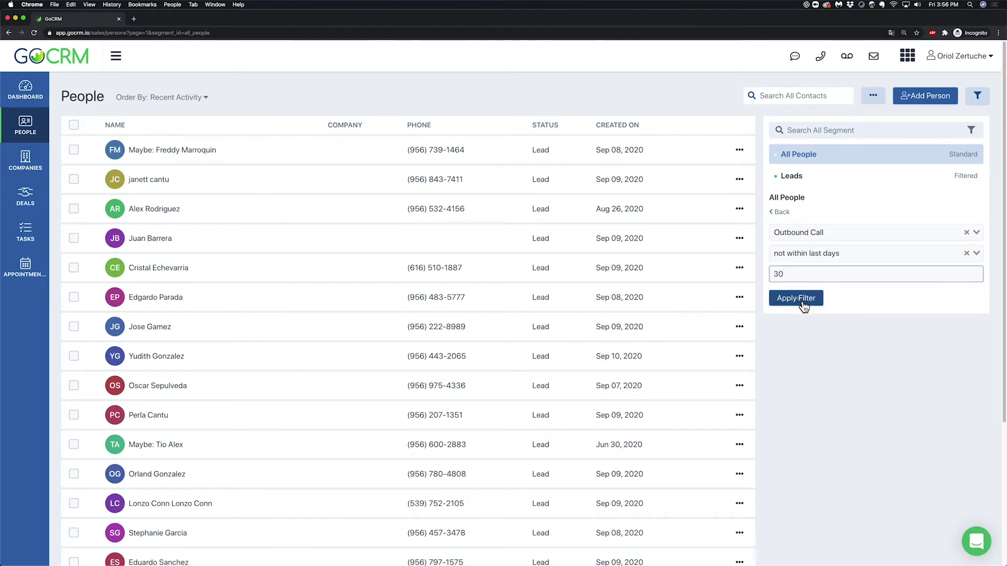
pyautogui.click(803, 299)
pyautogui.click(793, 236)
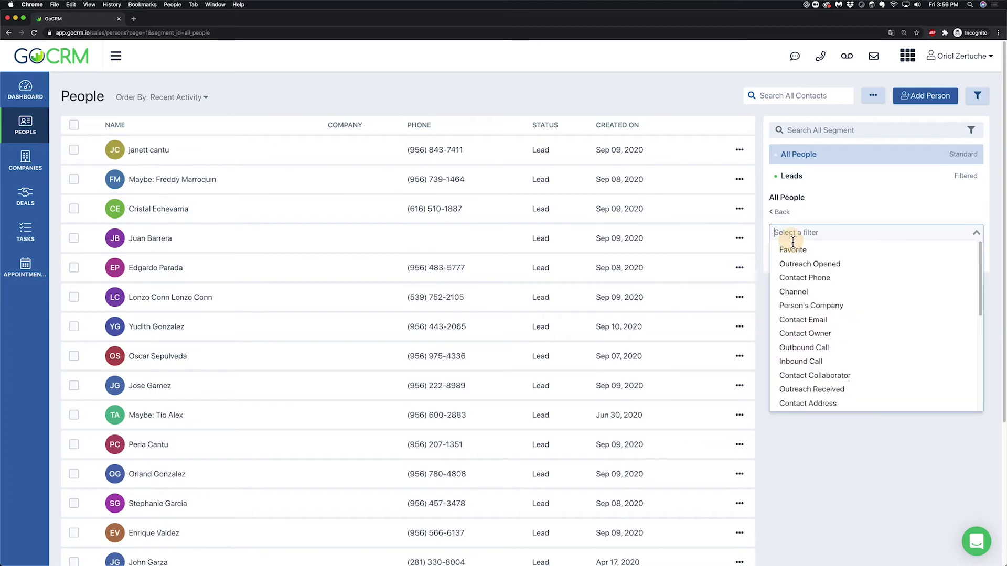
pyautogui.write('outb')
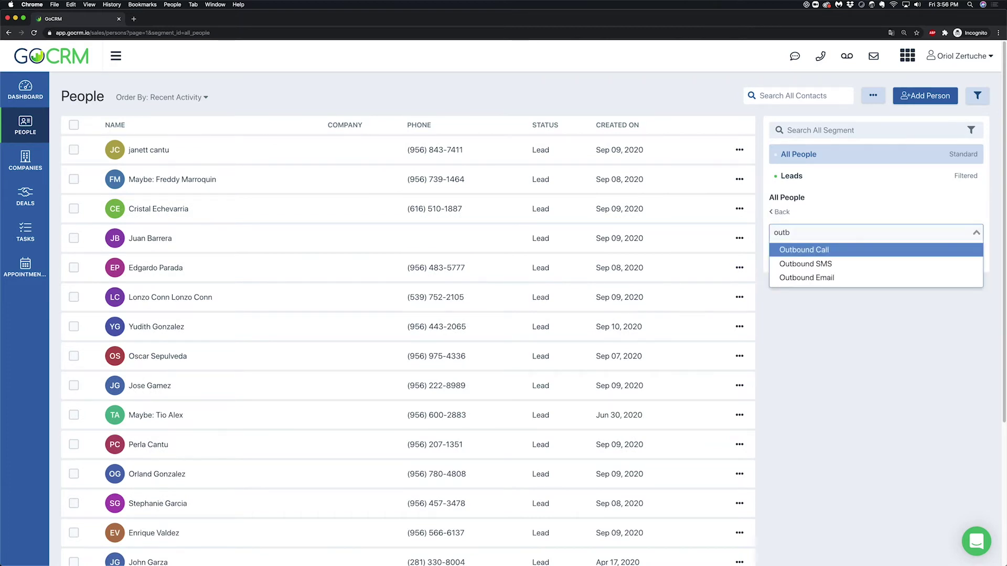
pyautogui.press('Return')
# Add a filter for Outbound SMS not within the last 30 days and apply it
pyautogui.click(791, 236)
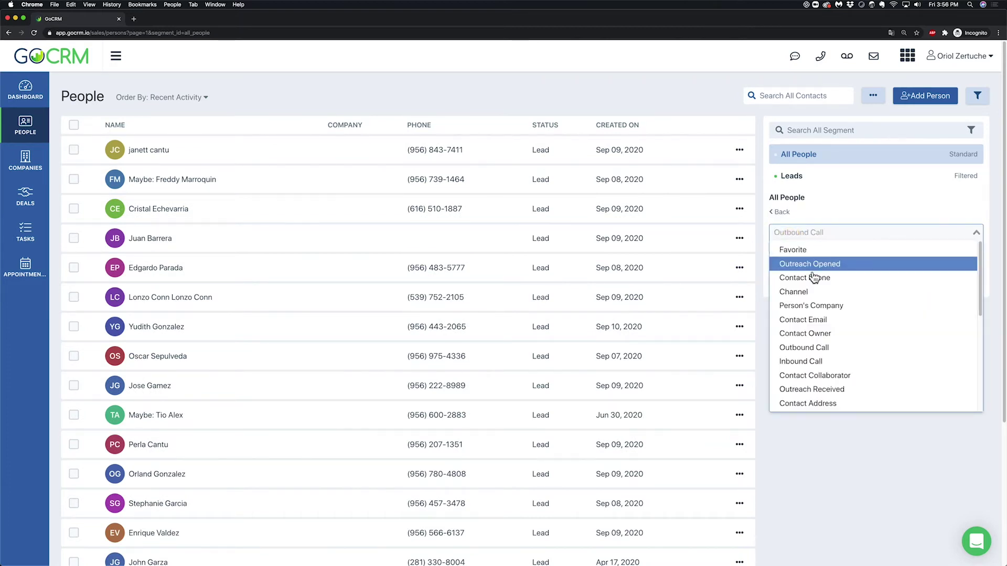
pyautogui.write('outb')
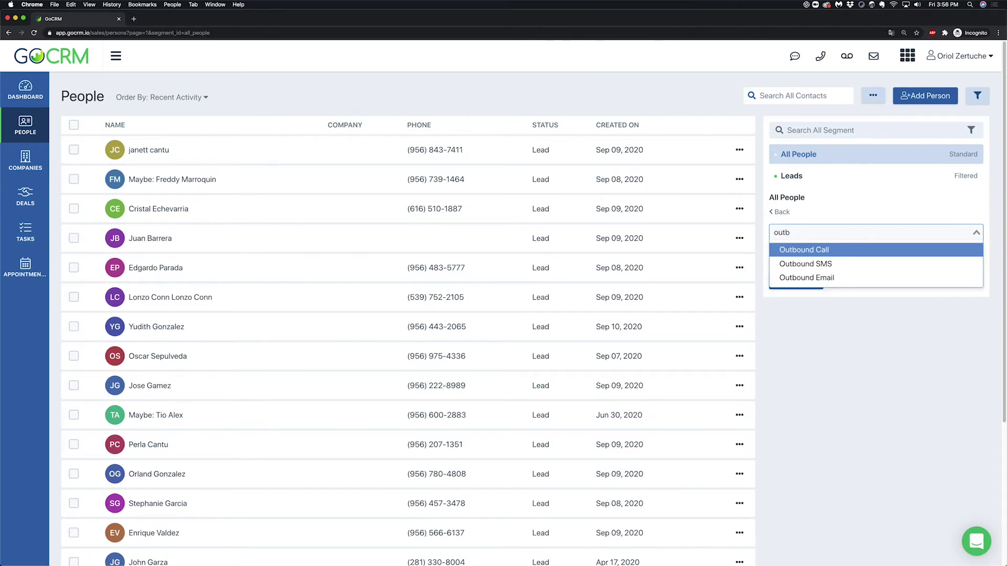
pyautogui.press('Down')
pyautogui.press('Return')
pyautogui.click(808, 253)
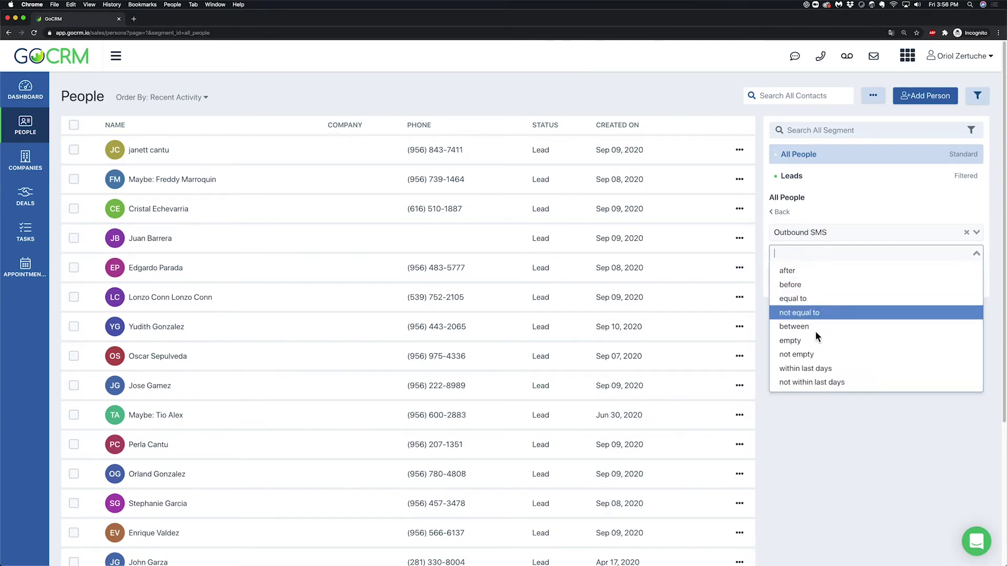
pyautogui.click(819, 383)
pyautogui.click(805, 275)
pyautogui.write('30')
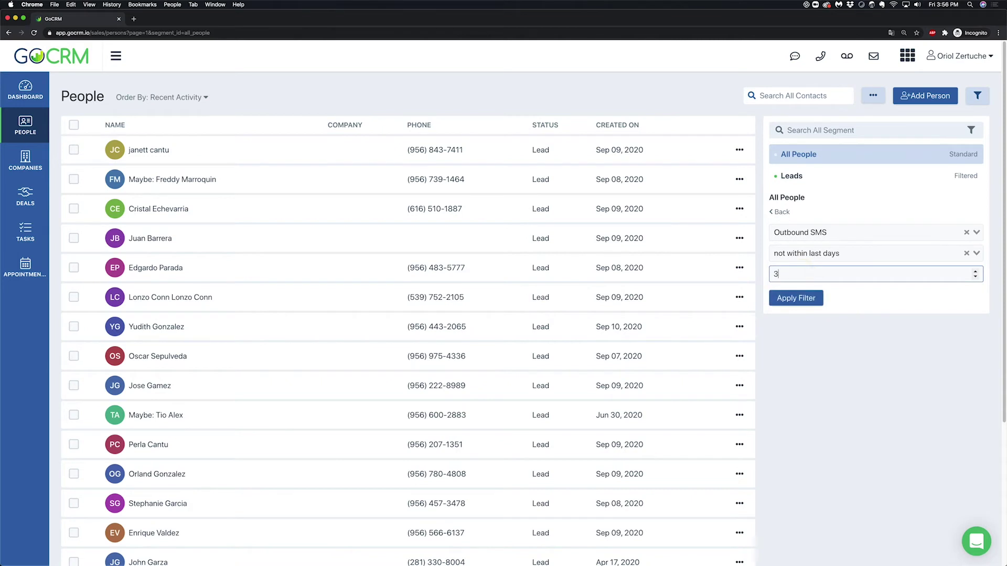
pyautogui.click(802, 298)
pyautogui.click(793, 337)
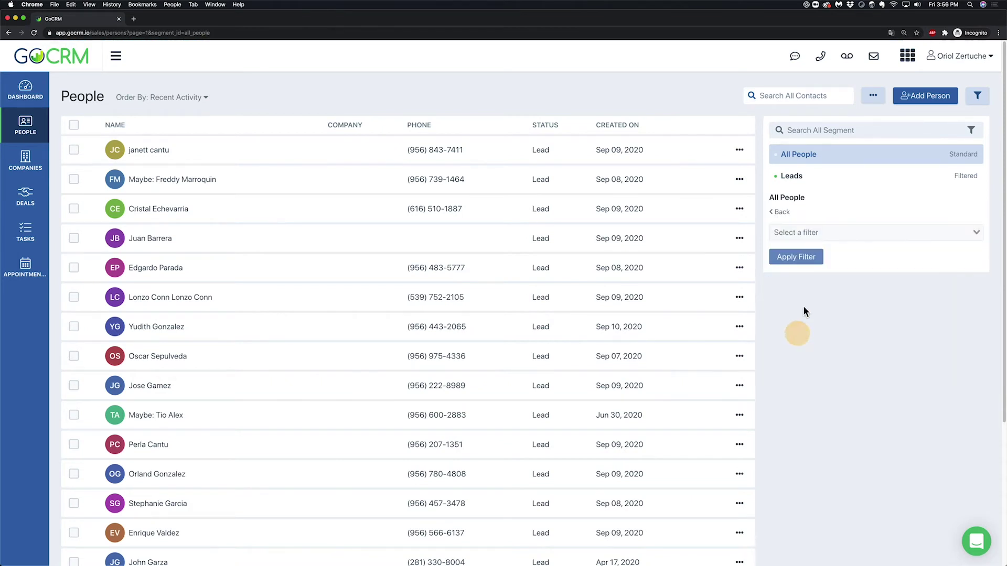
# Add a filter for Outbound Email not within the last 30 days and apply it, combined with the other filters by AND
pyautogui.click(799, 232)
pyautogui.write('outb')
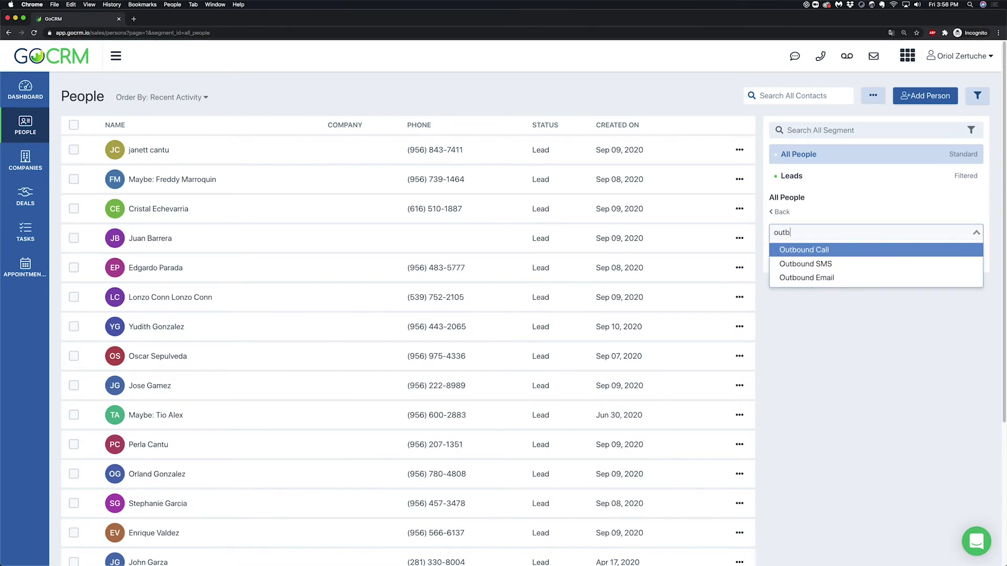
pyautogui.press('Down')
pyautogui.press('Down')
pyautogui.press('Return')
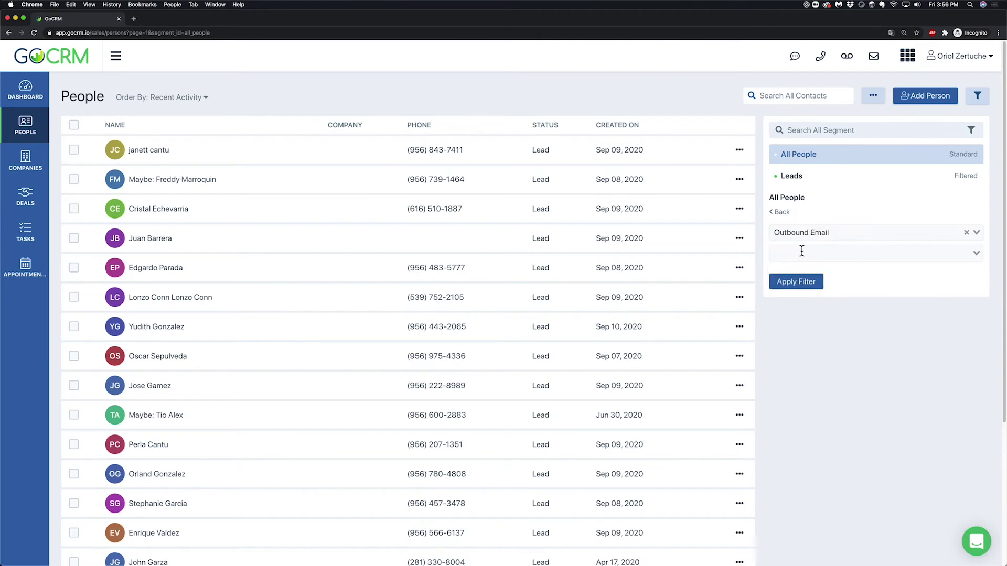
pyautogui.click(801, 251)
pyautogui.click(802, 383)
pyautogui.click(802, 273)
pyautogui.write('30')
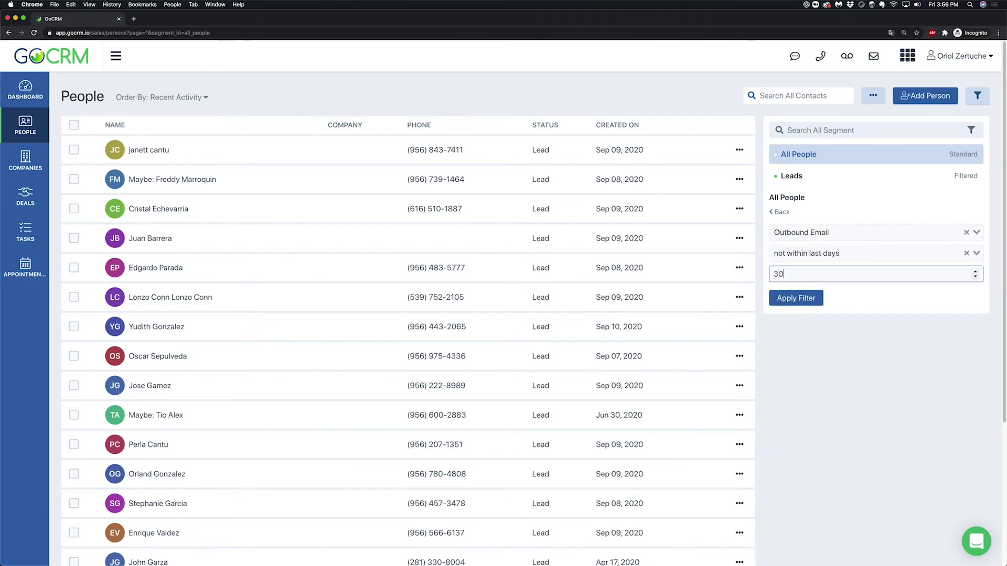
pyautogui.click(803, 300)
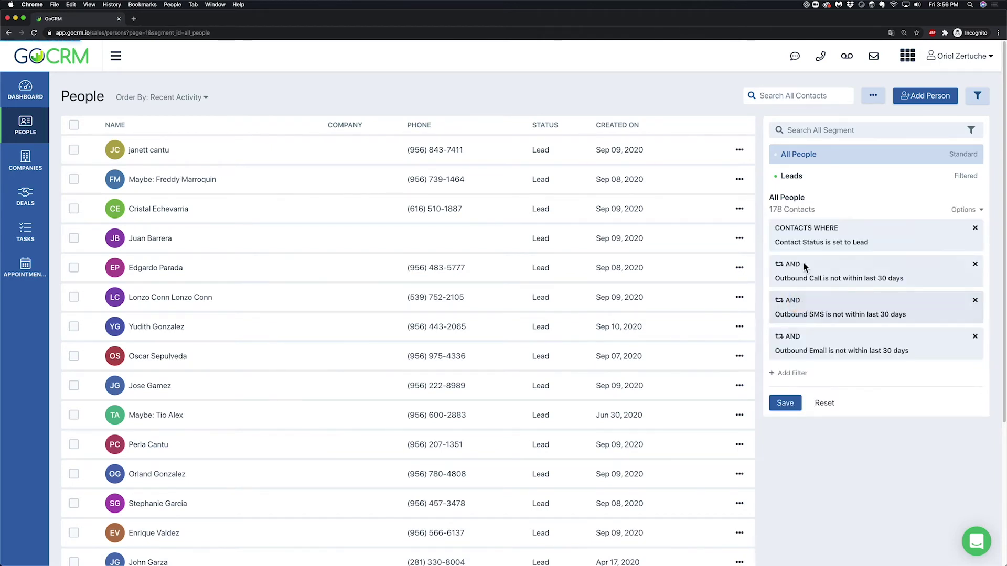
pyautogui.click(796, 339)
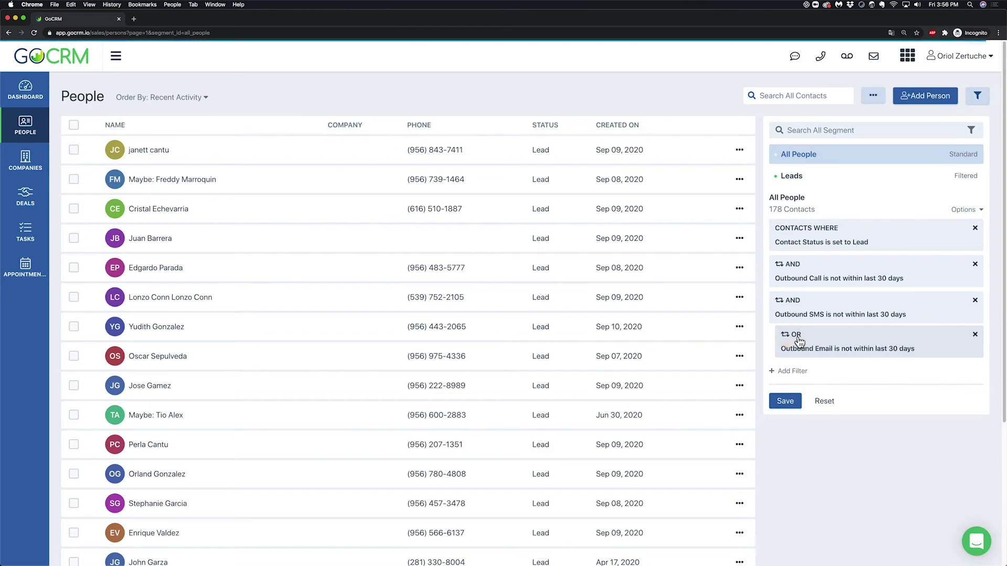
pyautogui.click(796, 338)
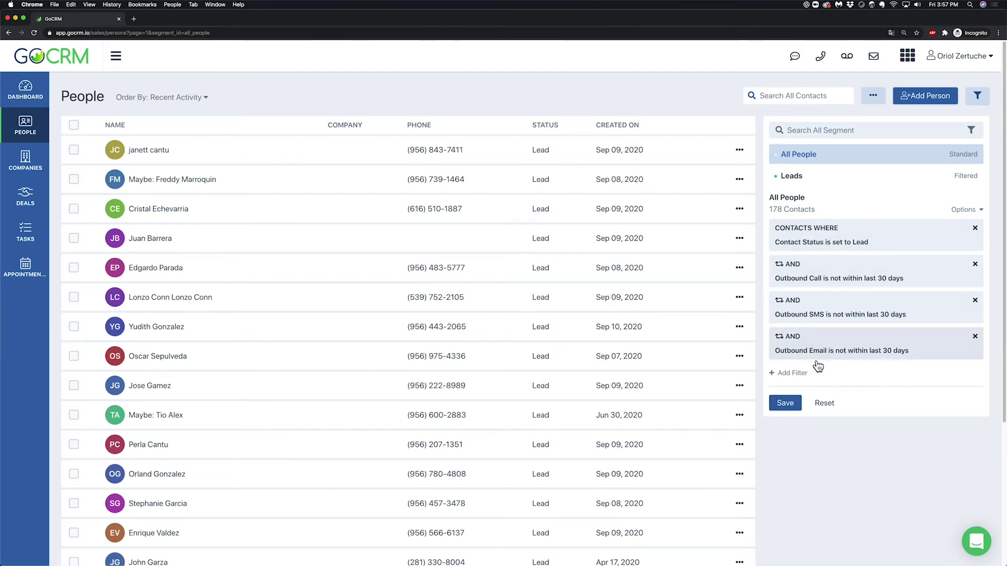
# Save the filtered contacts as a segment named "Leads with No Out Activity Within 30 Days"
pyautogui.click(789, 404)
pyautogui.click(420, 313)
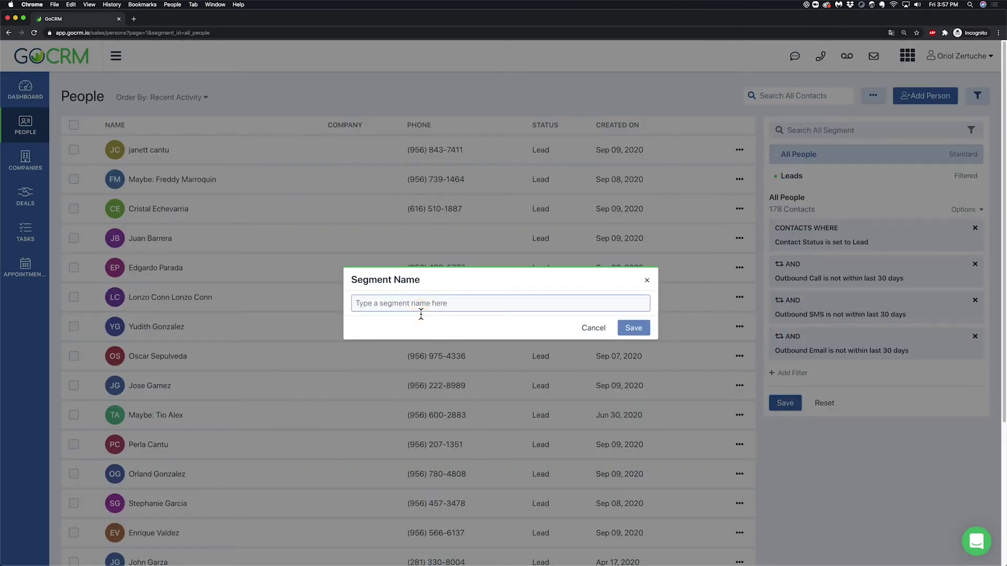
pyautogui.write('L')
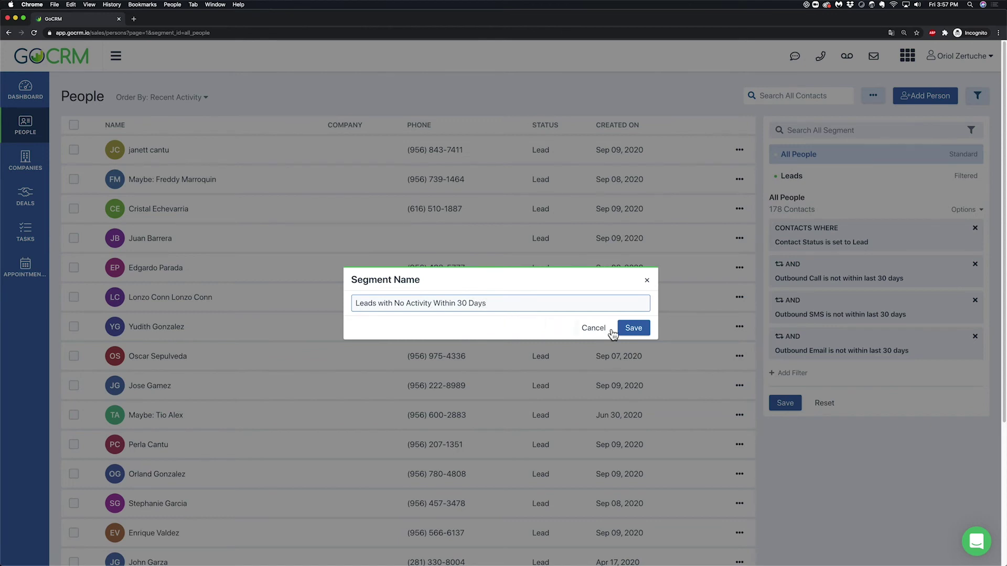
pyautogui.click(406, 307)
pyautogui.write('Outb')
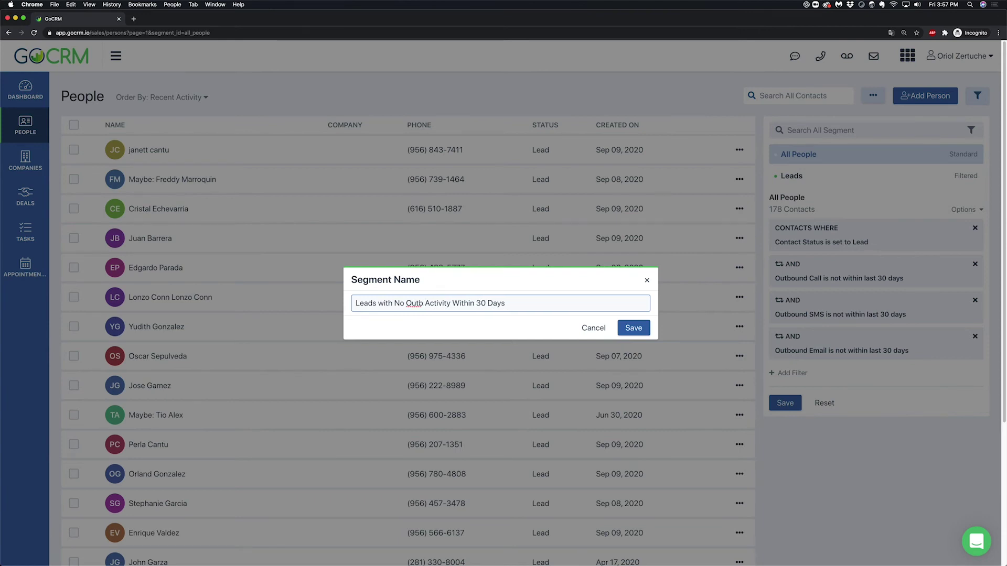
pyautogui.press('BackSpace')
pyautogui.press('BackSpace')
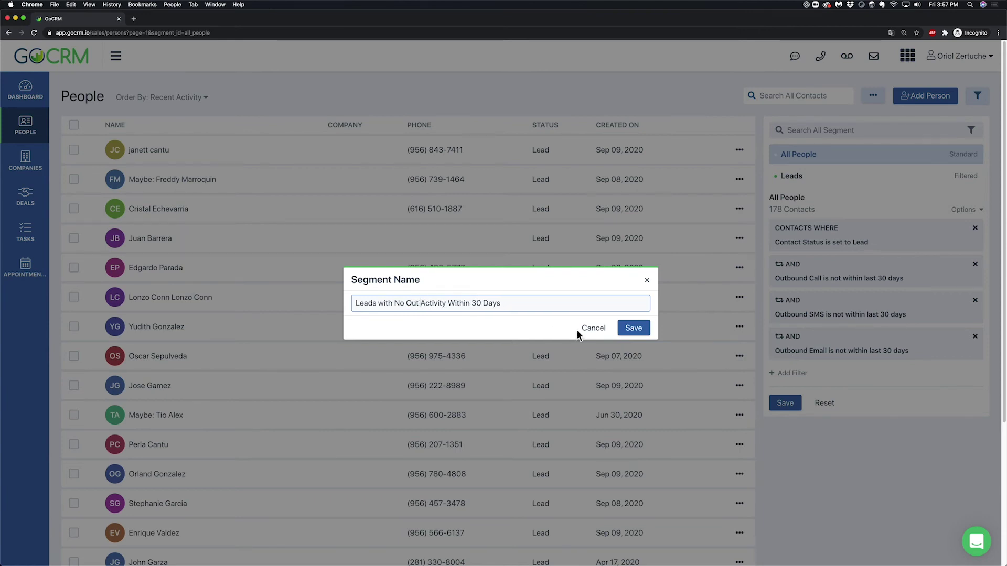
pyautogui.click(635, 328)
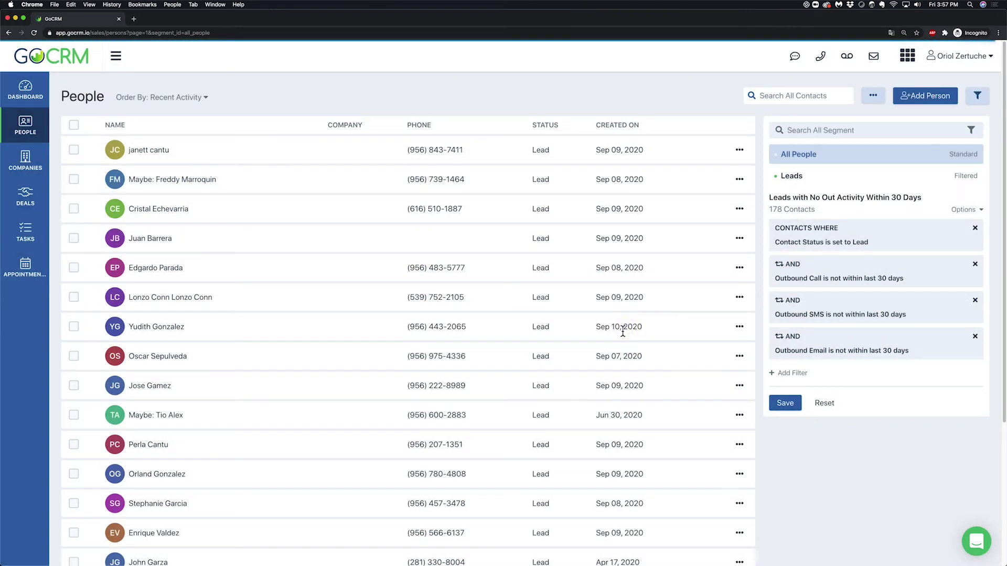
# Make the "Leads with No Out Activity Within 30 Days" segment private and limit the segment list to private segments
pyautogui.click(813, 158)
pyautogui.click(813, 199)
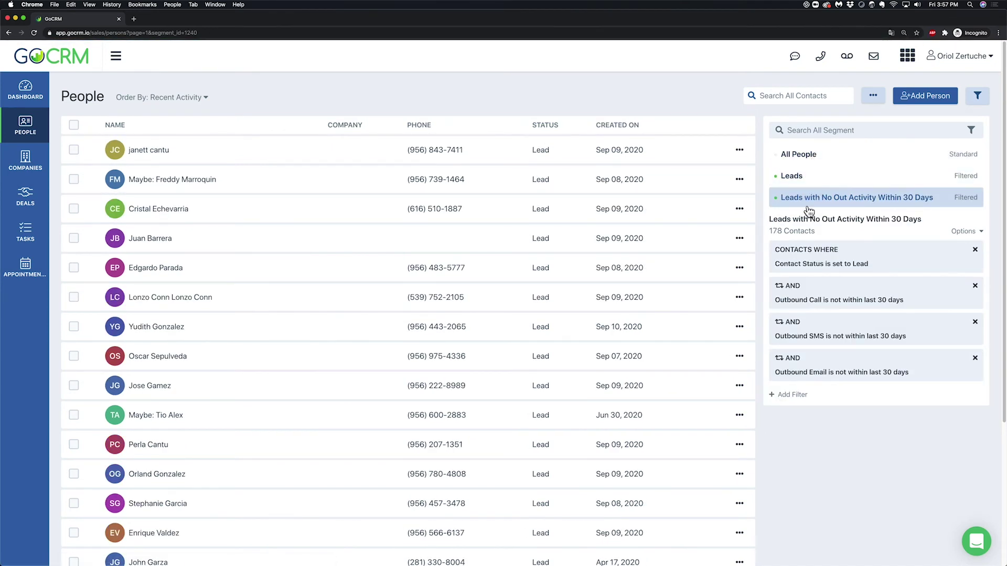
pyautogui.click(964, 232)
pyautogui.click(964, 312)
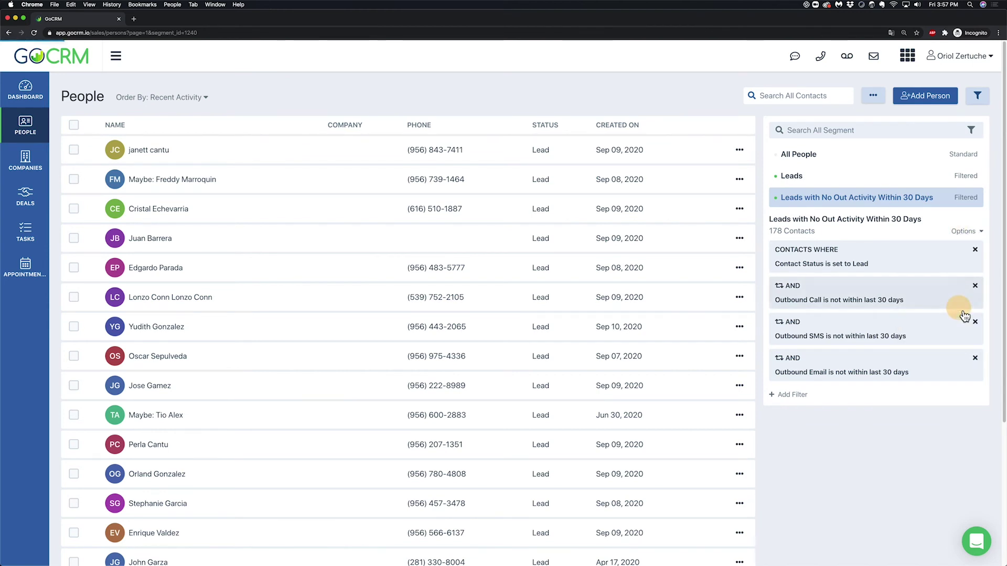
pyautogui.click(971, 131)
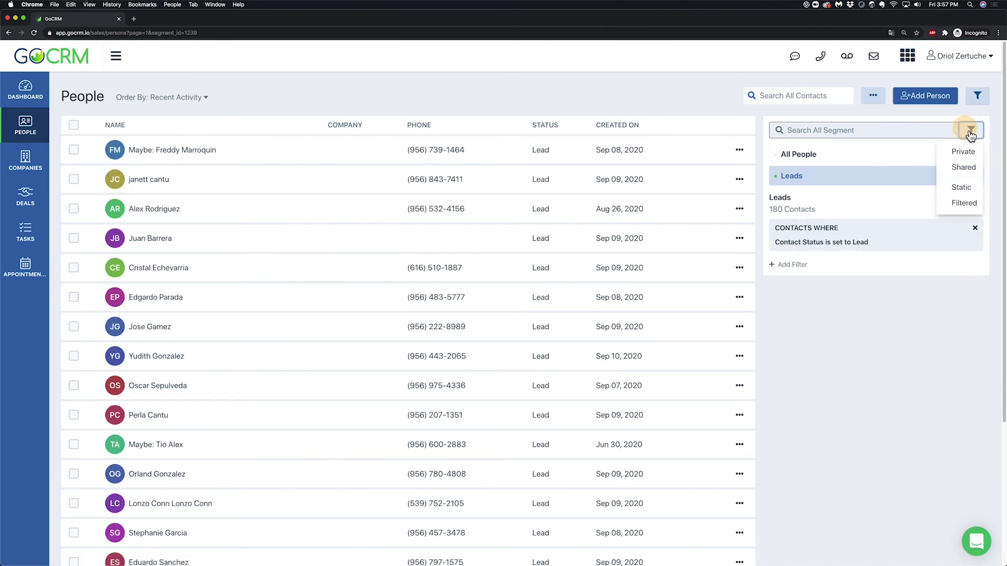
pyautogui.click(966, 153)
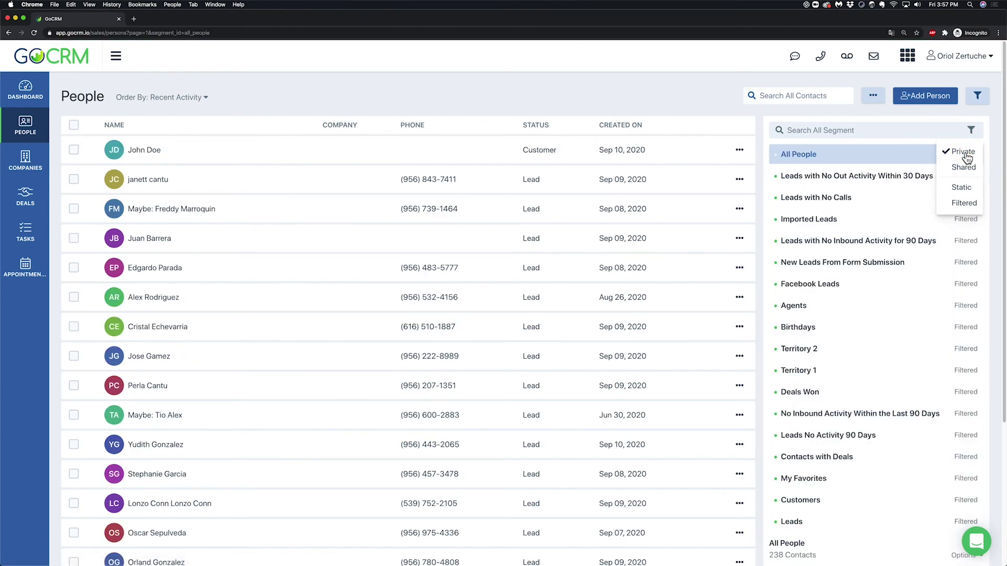
# Open "Leads with No Out Activity Within 30 Days" from the private segments and share it with the team
pyautogui.click(870, 177)
pyautogui.scroll(-4, 951, 355)
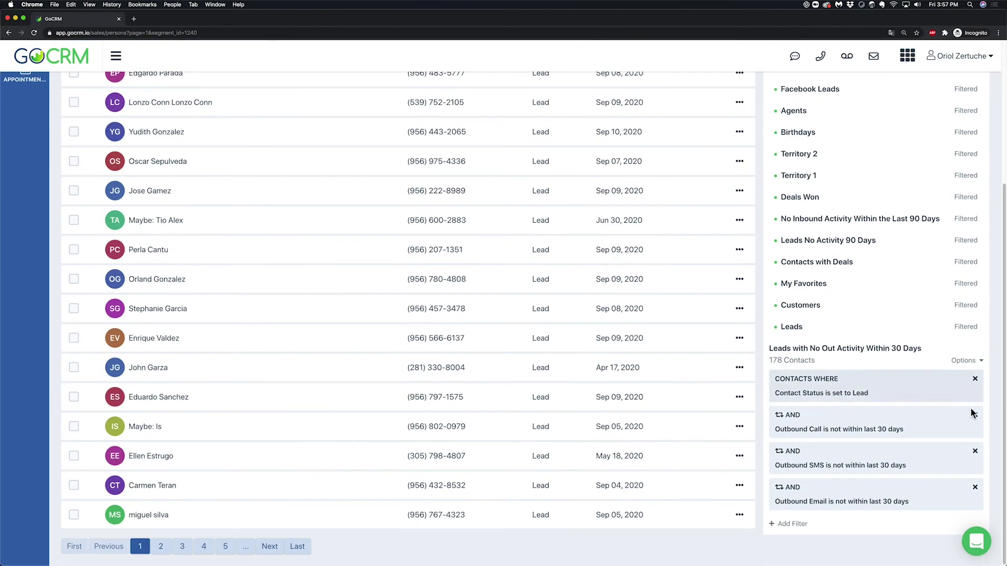
pyautogui.click(964, 361)
pyautogui.click(970, 443)
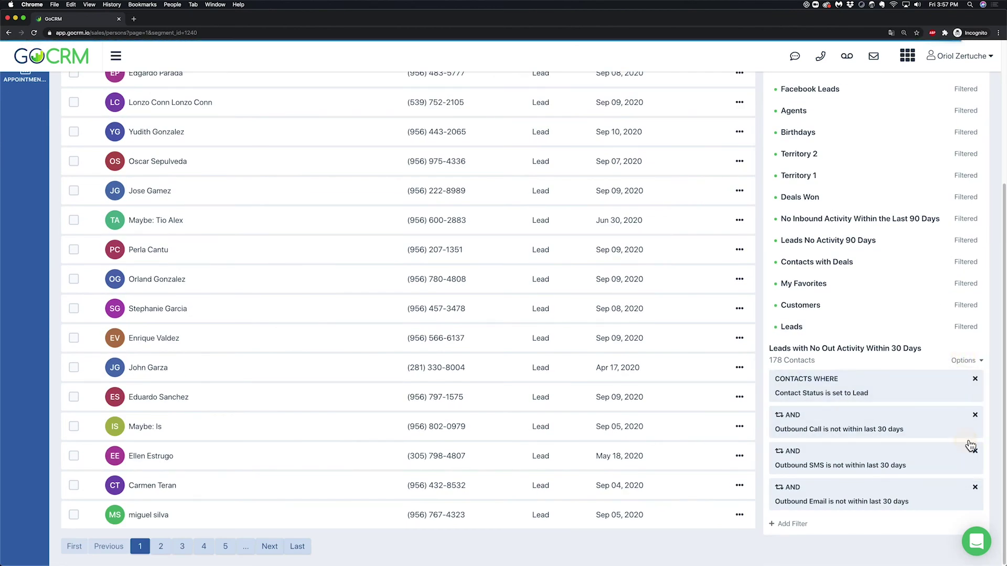
# Switch to All People, then visit Companies and return to People to check which segment loads by default
pyautogui.scroll(4, 740, 318)
pyautogui.click(15, 129)
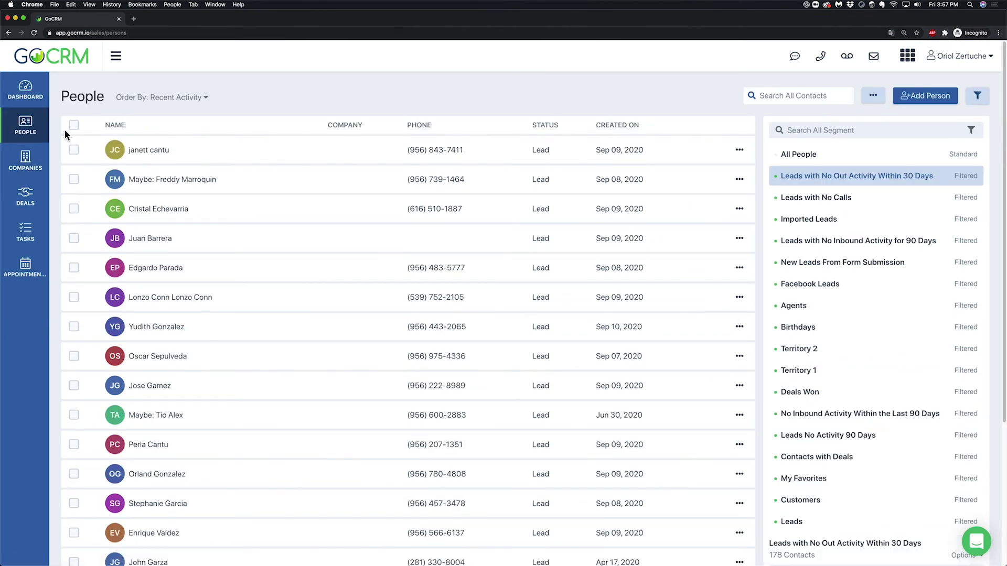
pyautogui.click(796, 161)
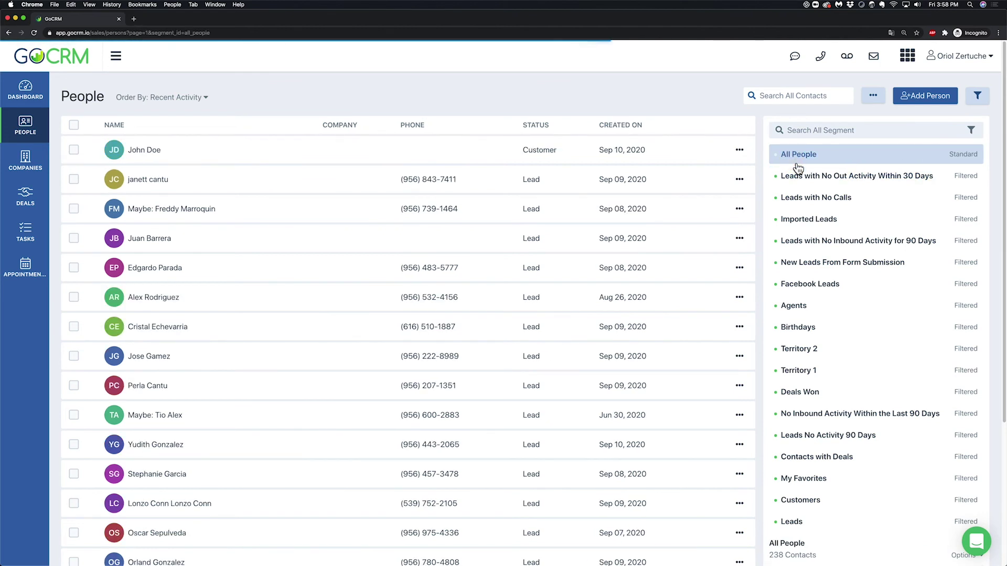
pyautogui.click(38, 142)
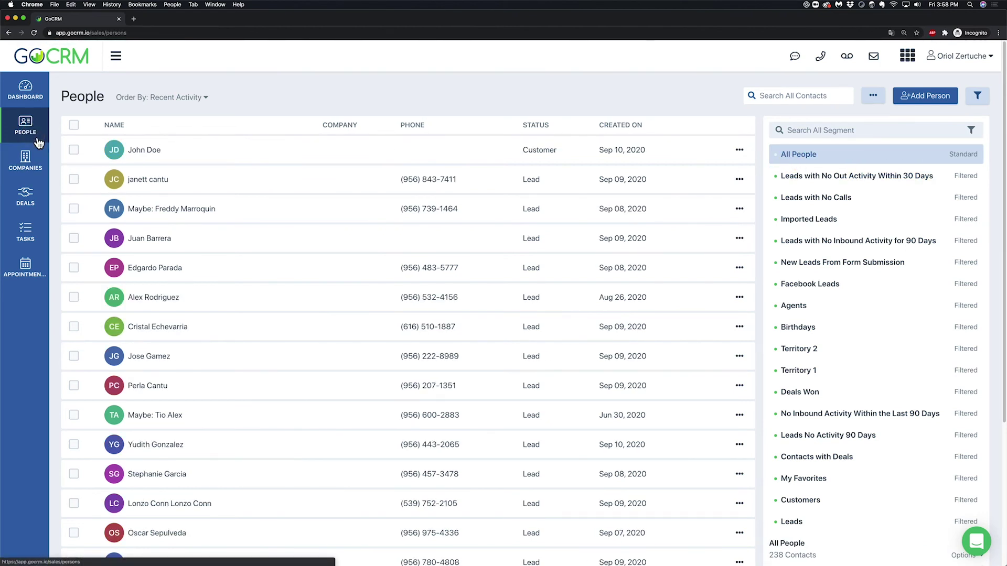
pyautogui.click(33, 157)
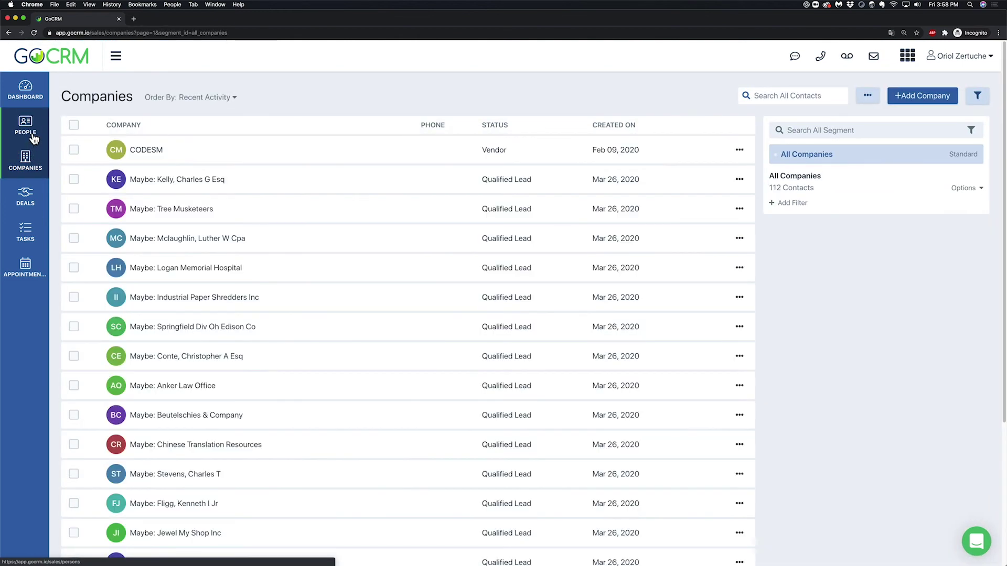
pyautogui.click(34, 137)
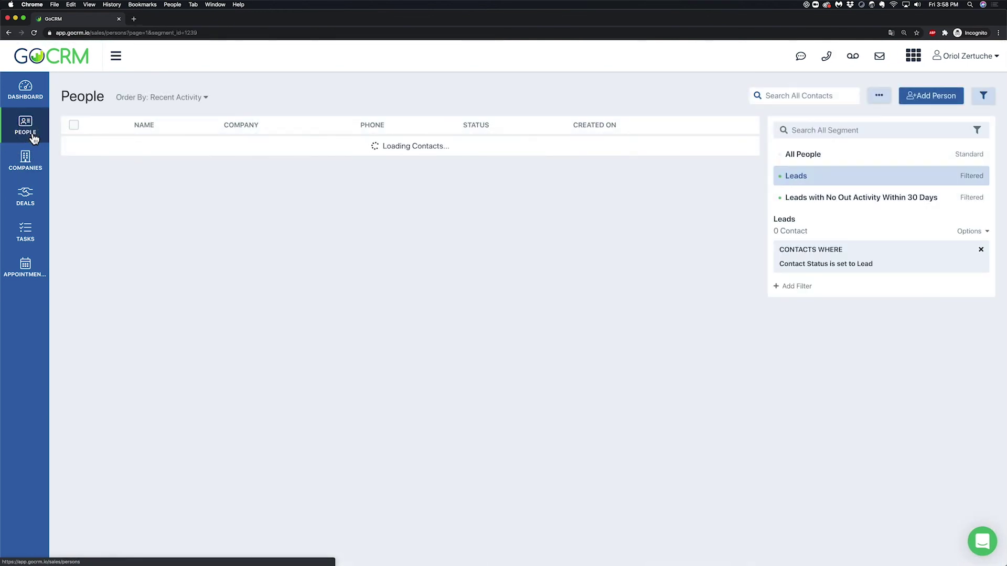